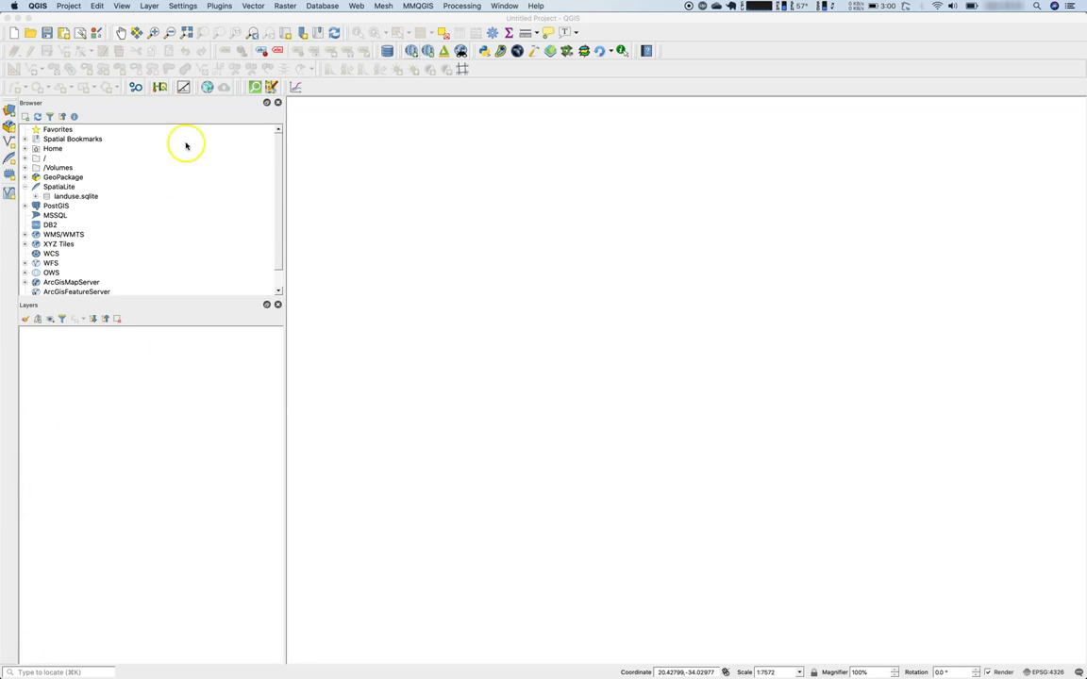
Open Manage and Install Plugins, dismissing the Faunalia repository error, to list the 32 installed plugins
left_click(220, 6)
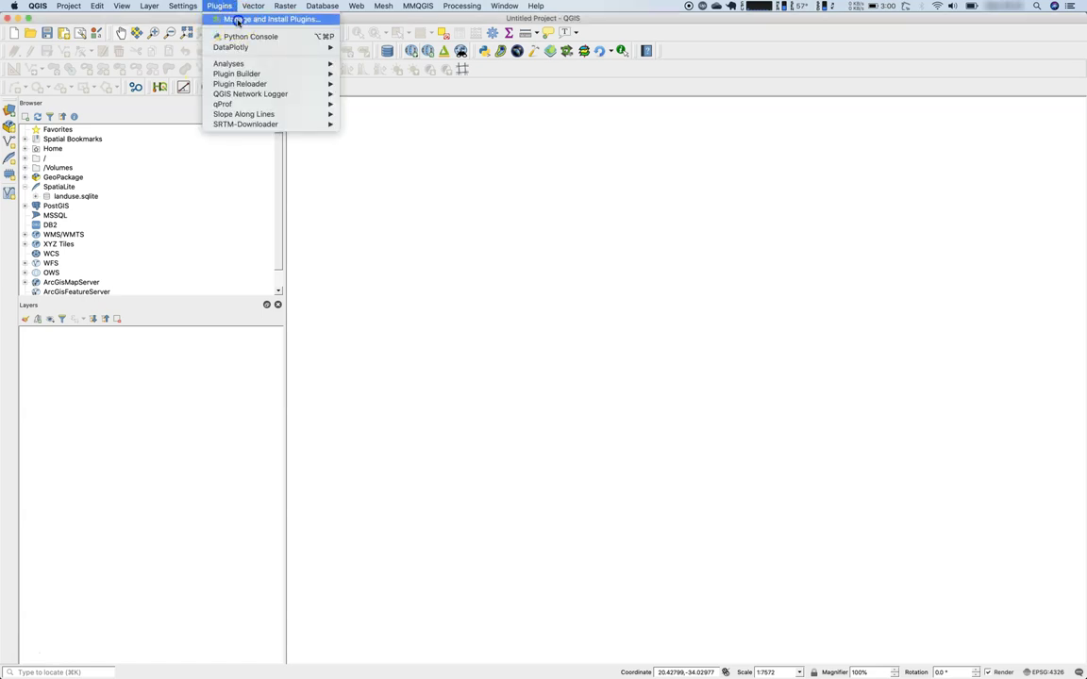
left_click(238, 19)
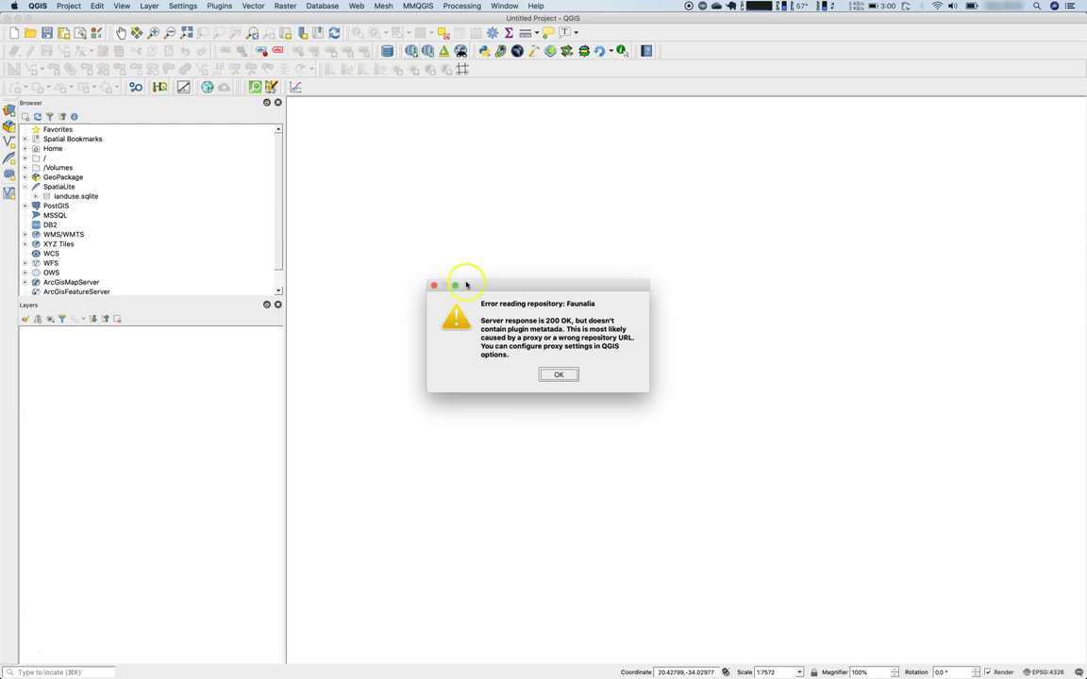
left_click(572, 374)
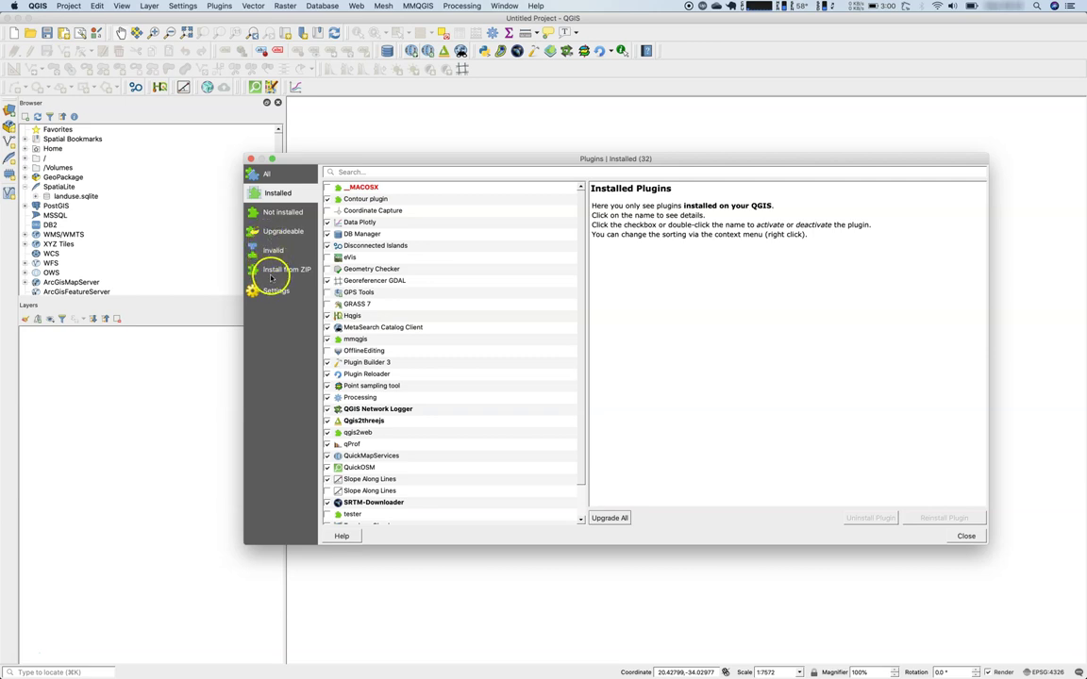
Show the plugin repository Settings page and select the unavailable Faunalia repository
left_click(275, 289)
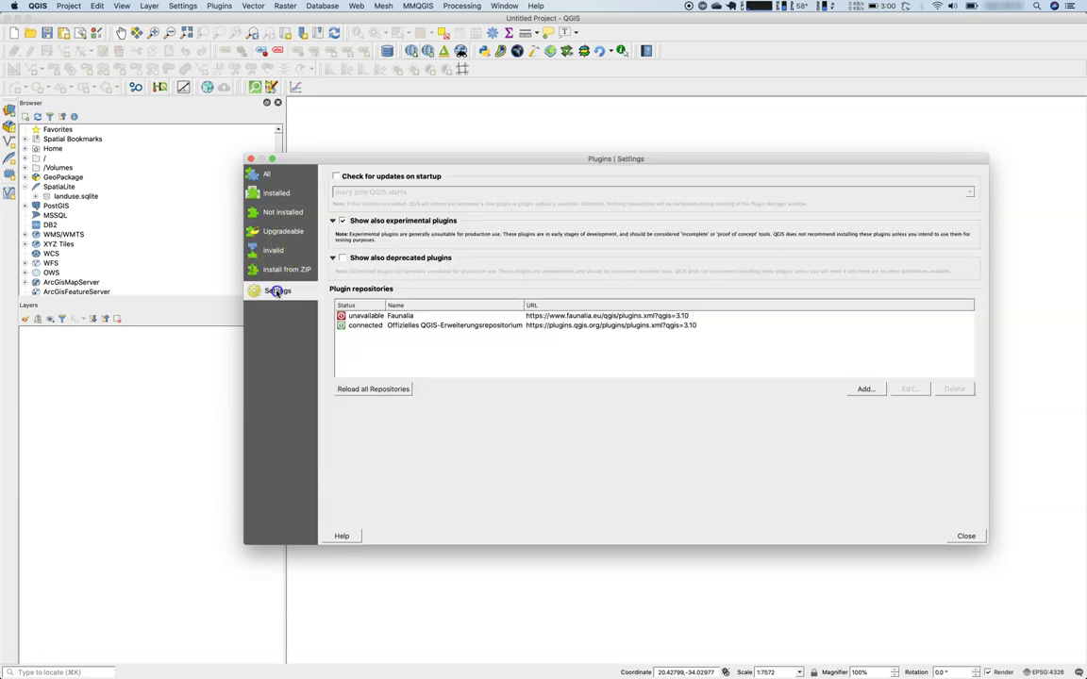
left_click(407, 316)
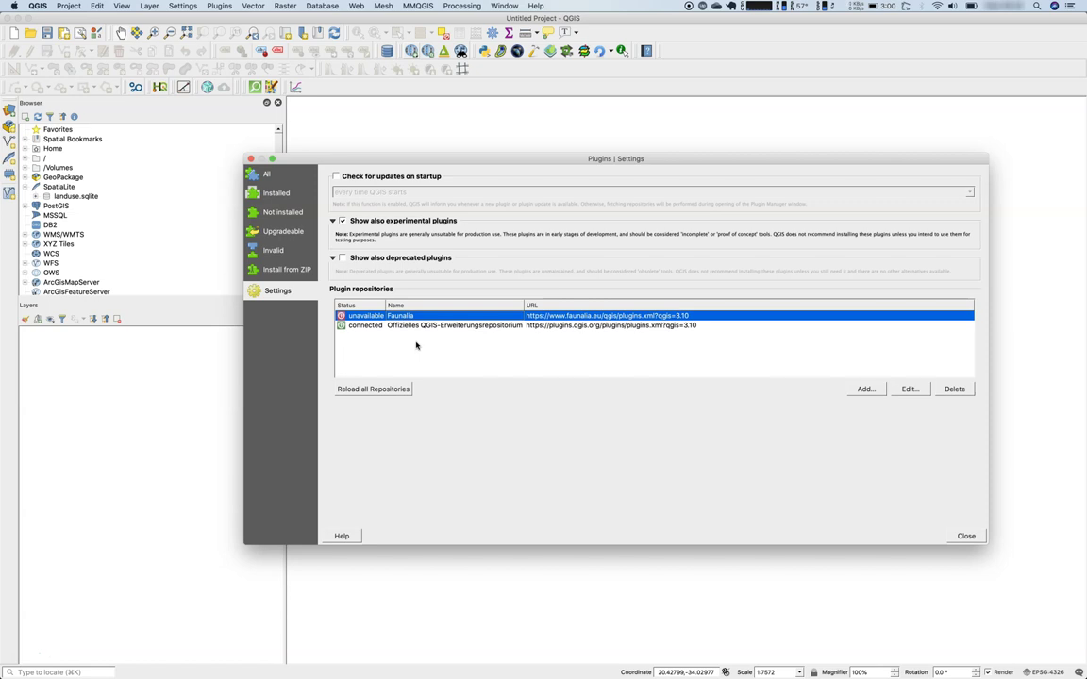
Browse the All, Installed, Not installed and Upgradeable lists, viewing Qgis2threejs's upgrade details
left_click(282, 178)
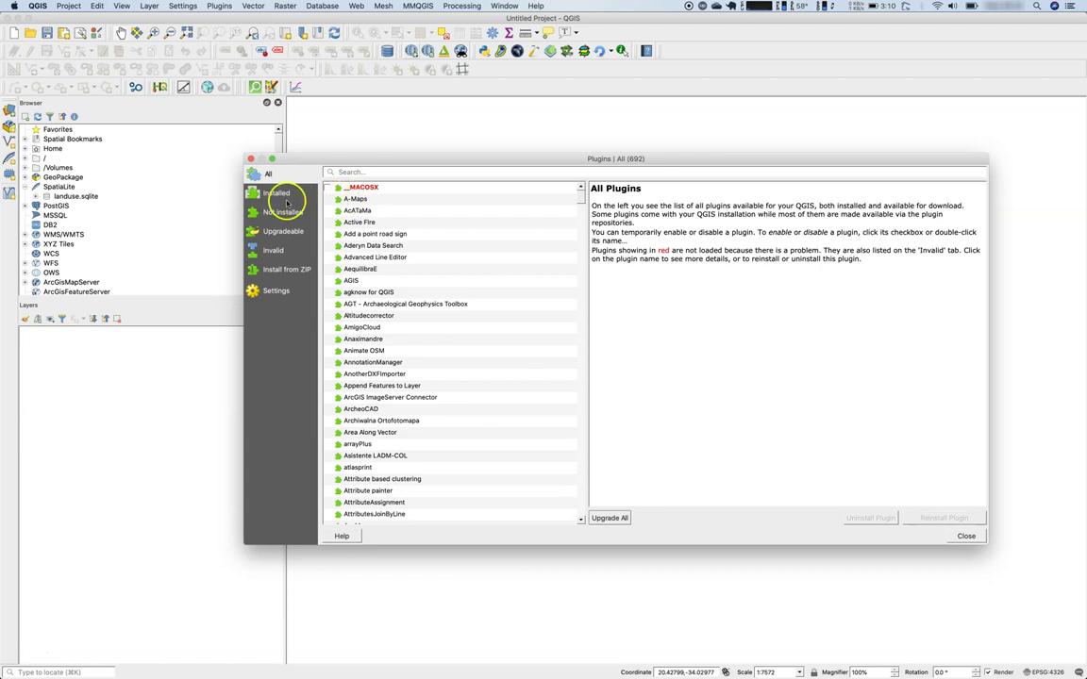
left_click(280, 194)
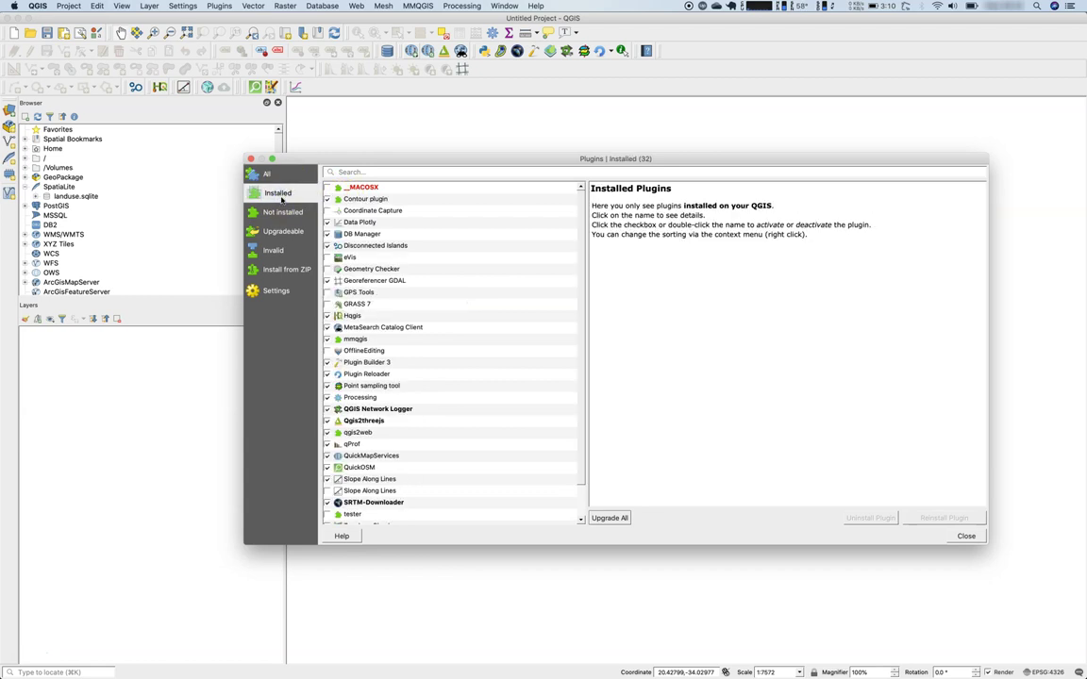
left_click(282, 211)
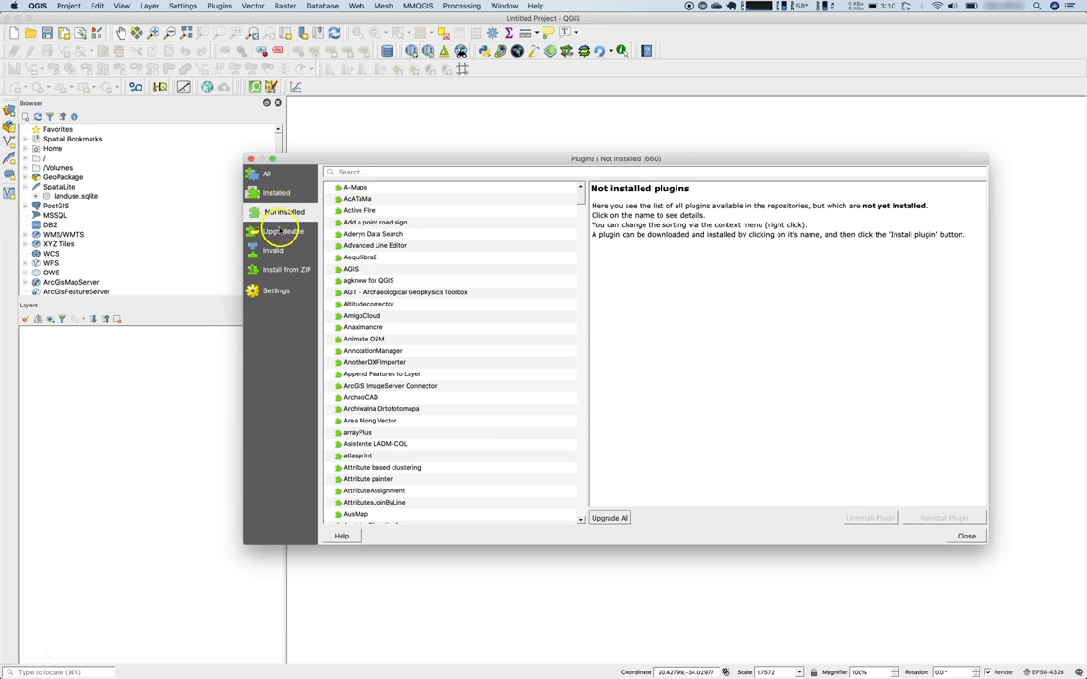
left_click(280, 231)
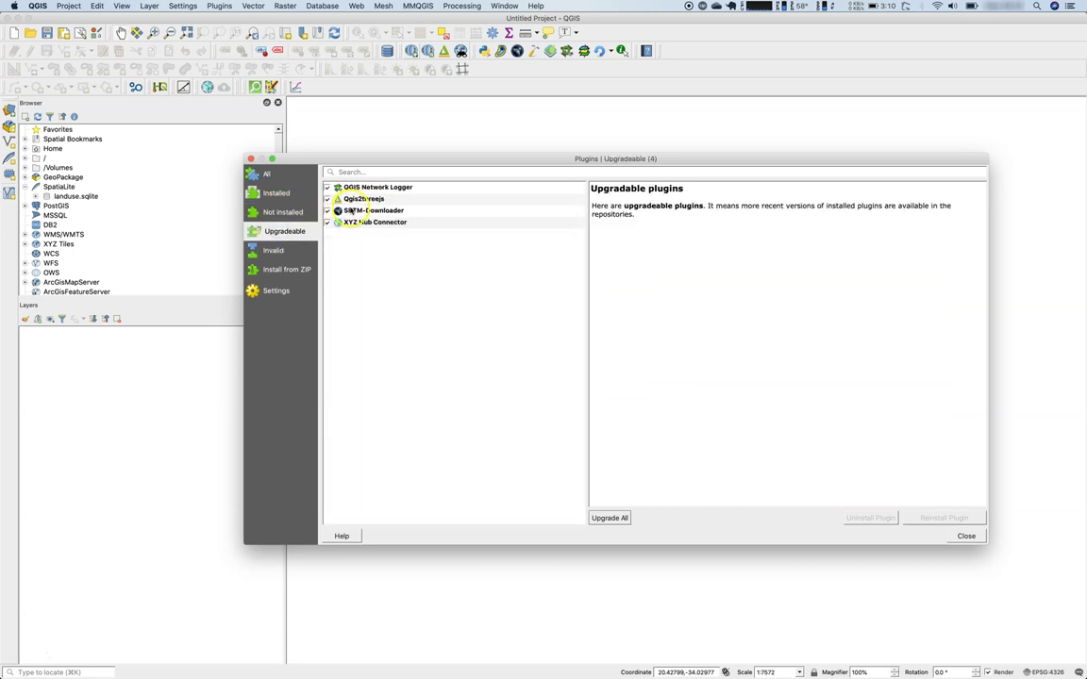
left_click(359, 200)
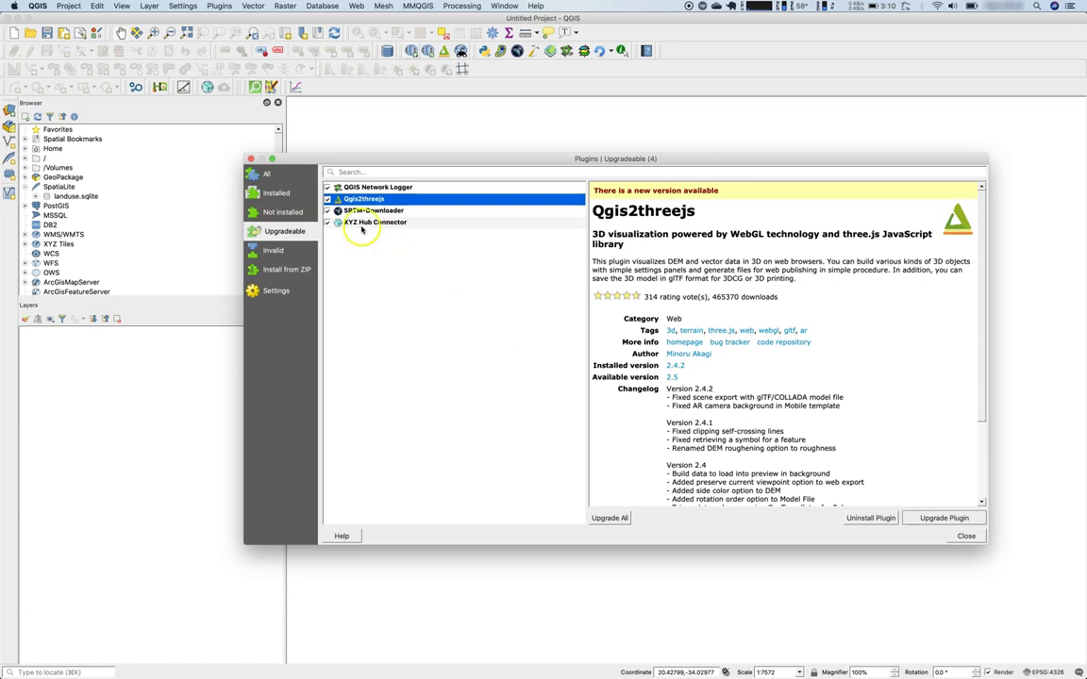
Check why the __MACOSX plugin is invalid, then view the Install from ZIP page
left_click(272, 250)
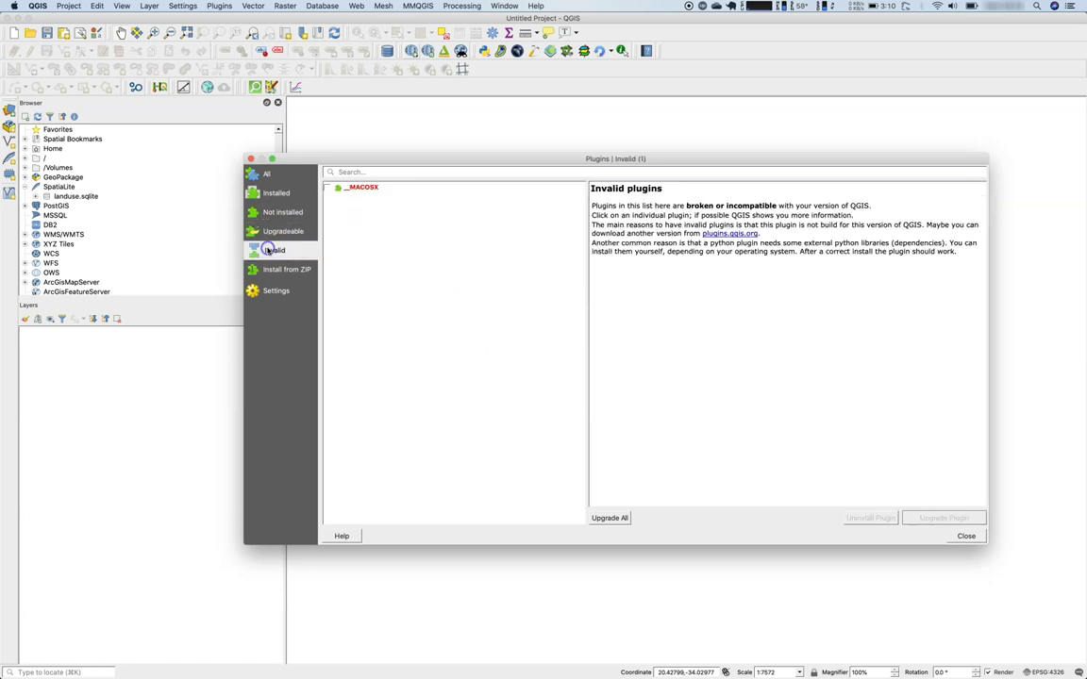
left_click(382, 187)
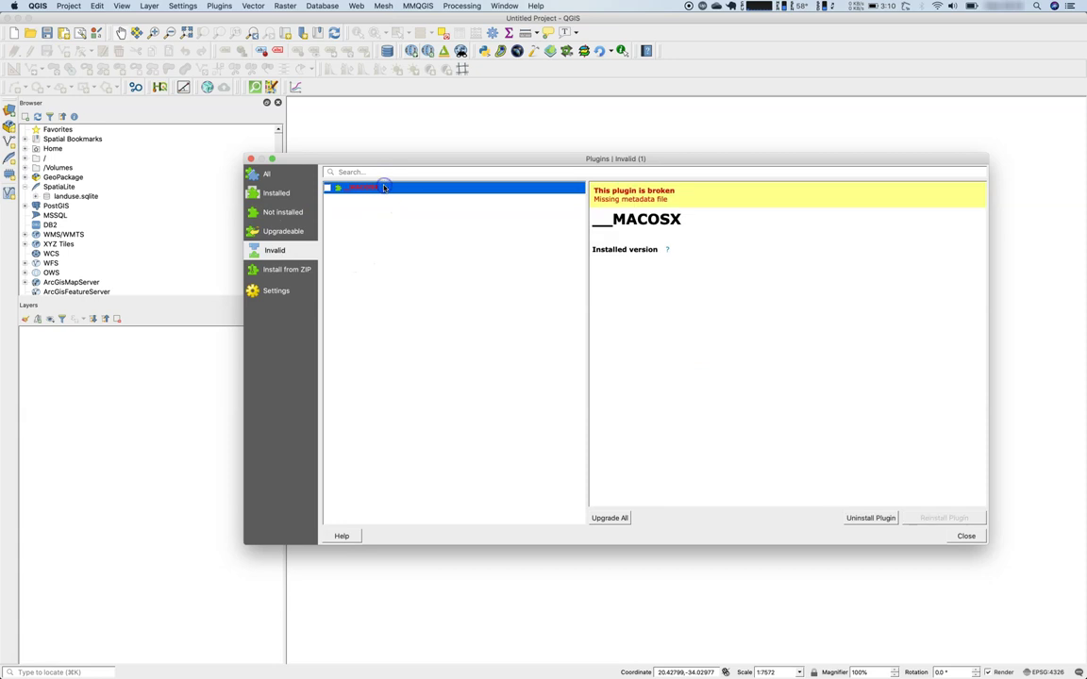
left_click(277, 270)
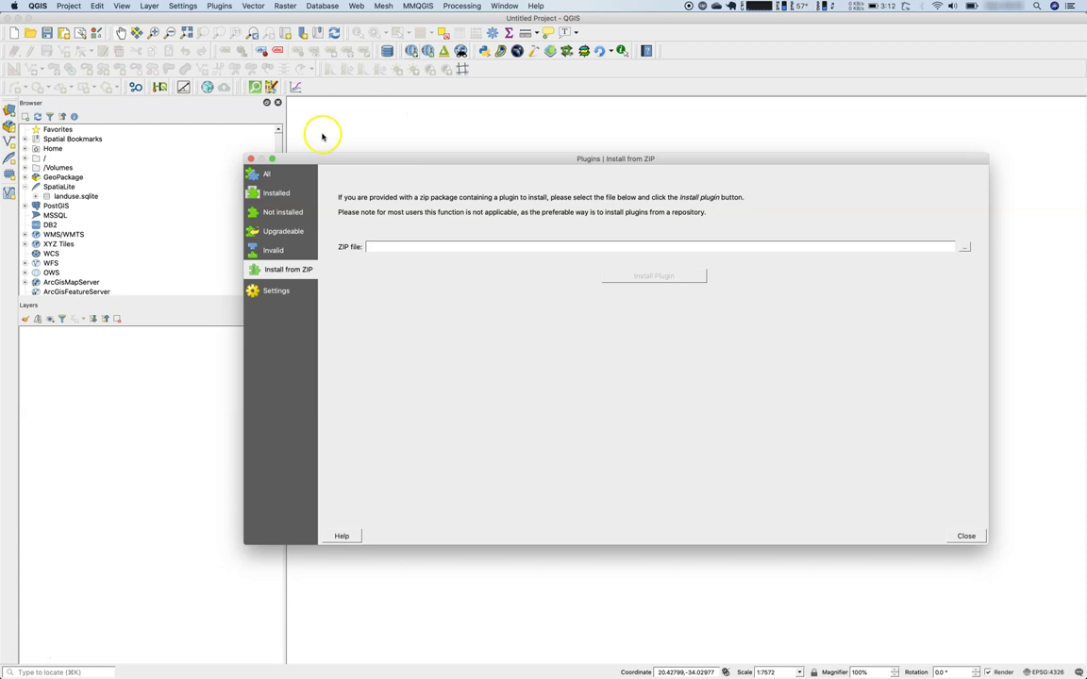
Show installed mmqgis 2020.1.16 details, highlight its description and author, and right-click the bug tracker link
left_click(278, 193)
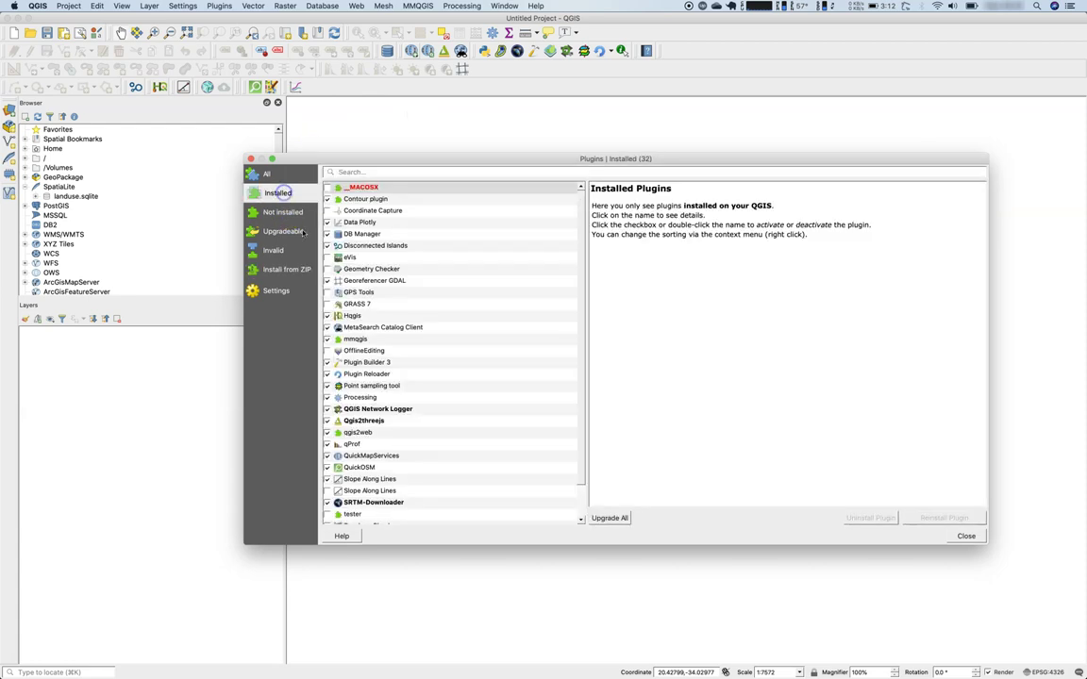
left_click(360, 339)
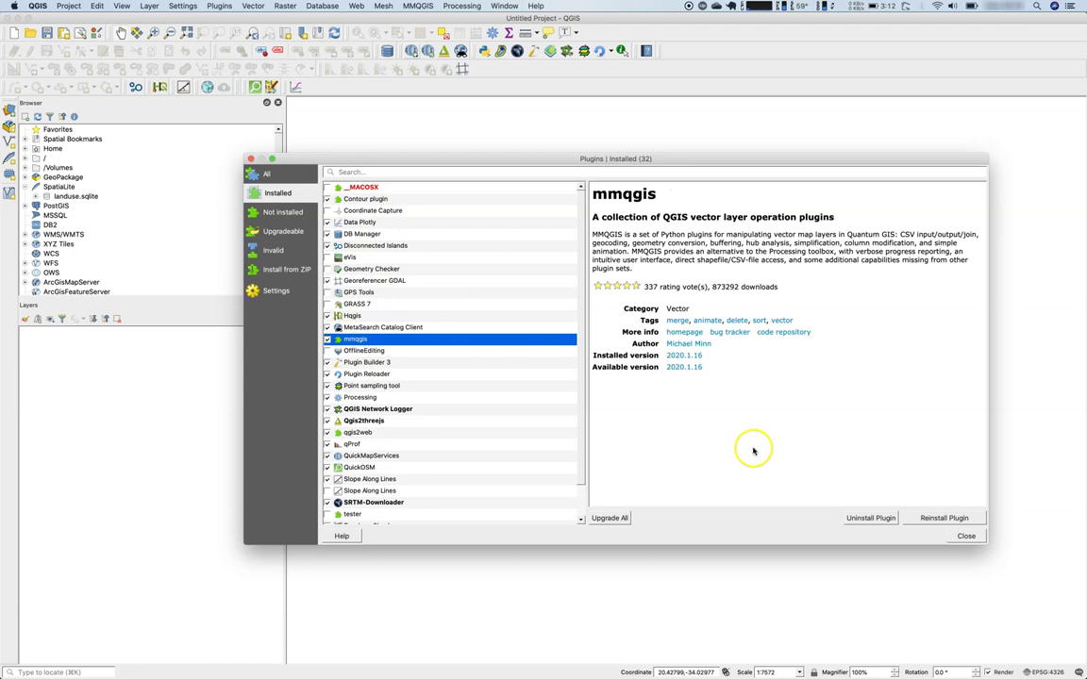
left_click_drag(604, 216, 719, 284)
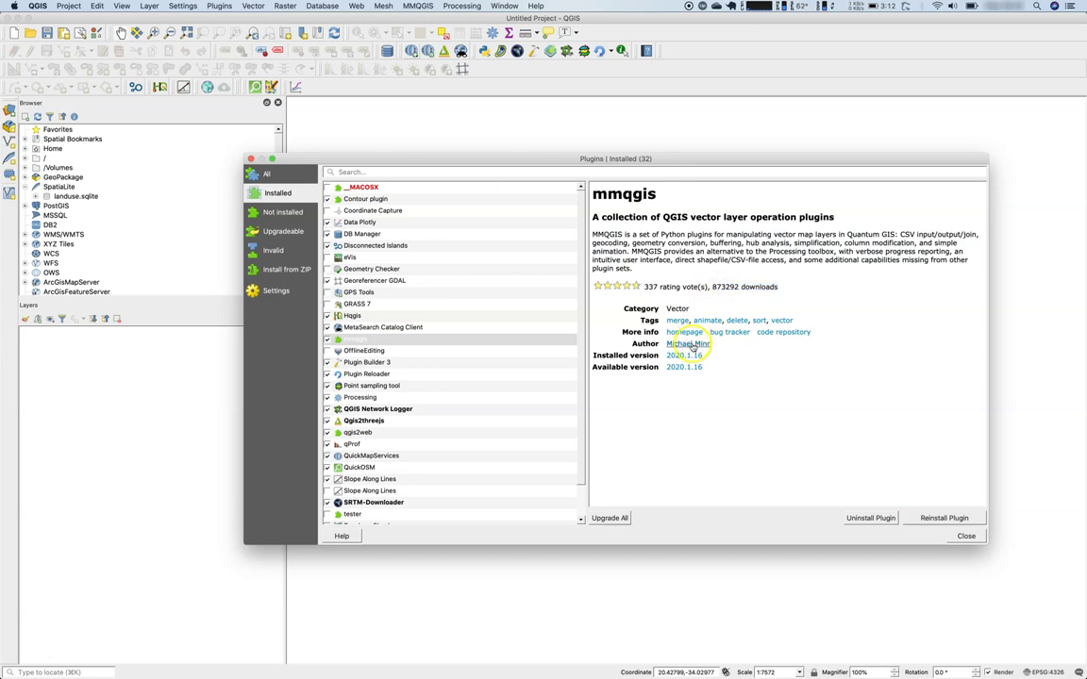
left_click(704, 352)
left_click_drag(703, 345, 676, 345)
left_click(732, 396)
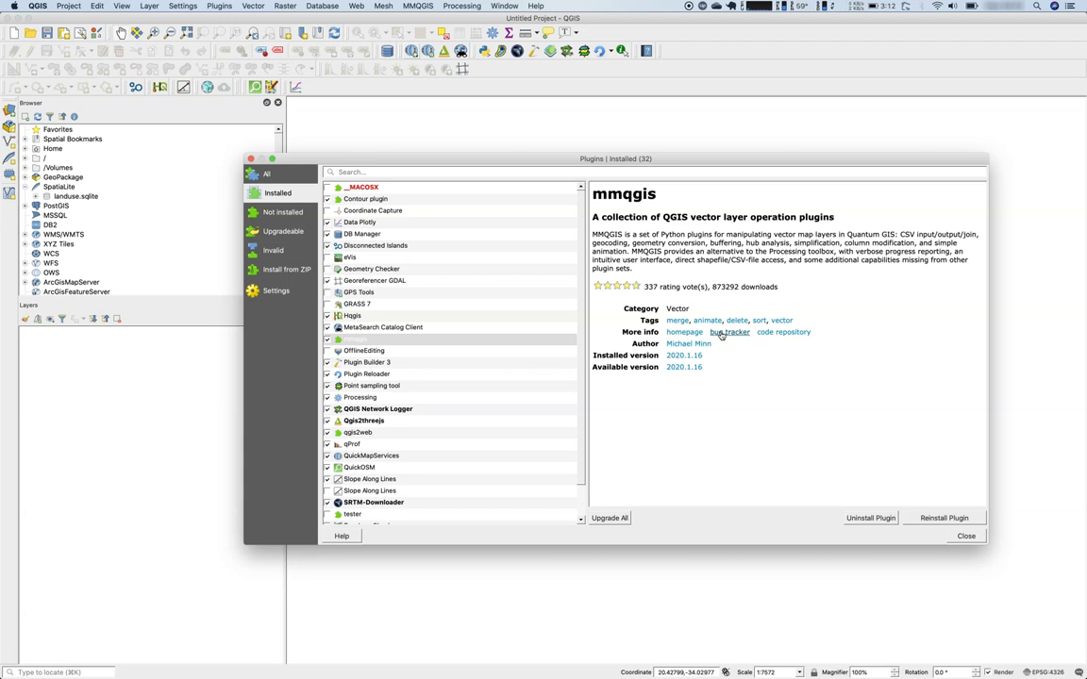
right_click(721, 335)
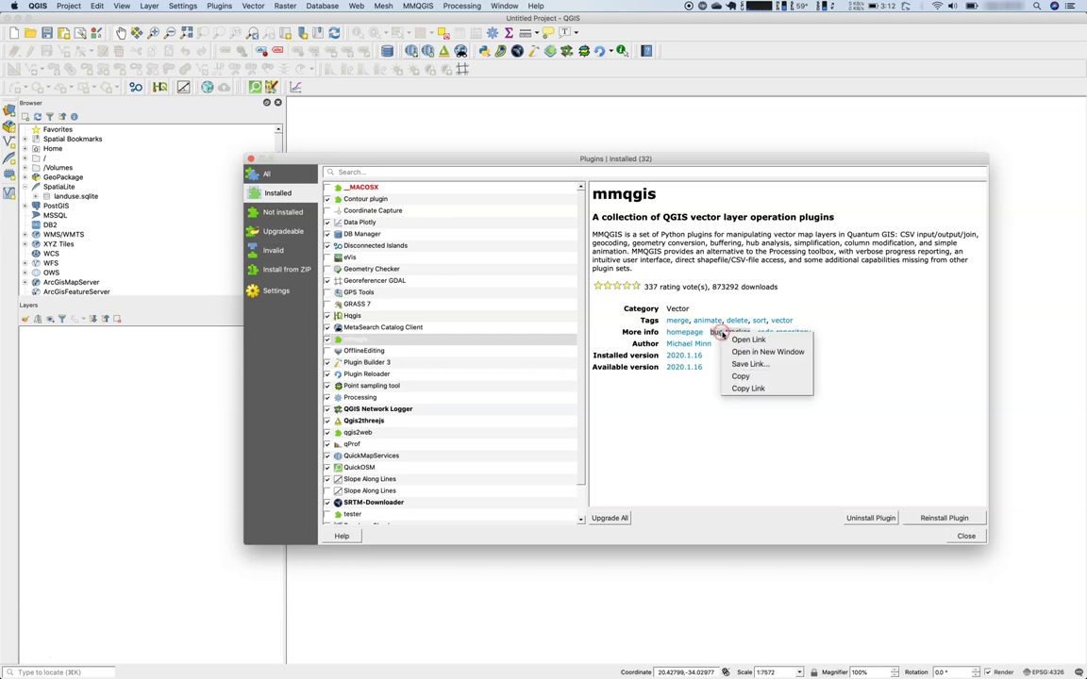
Open the mmqgis bug tracker page and scroll through it
left_click(762, 353)
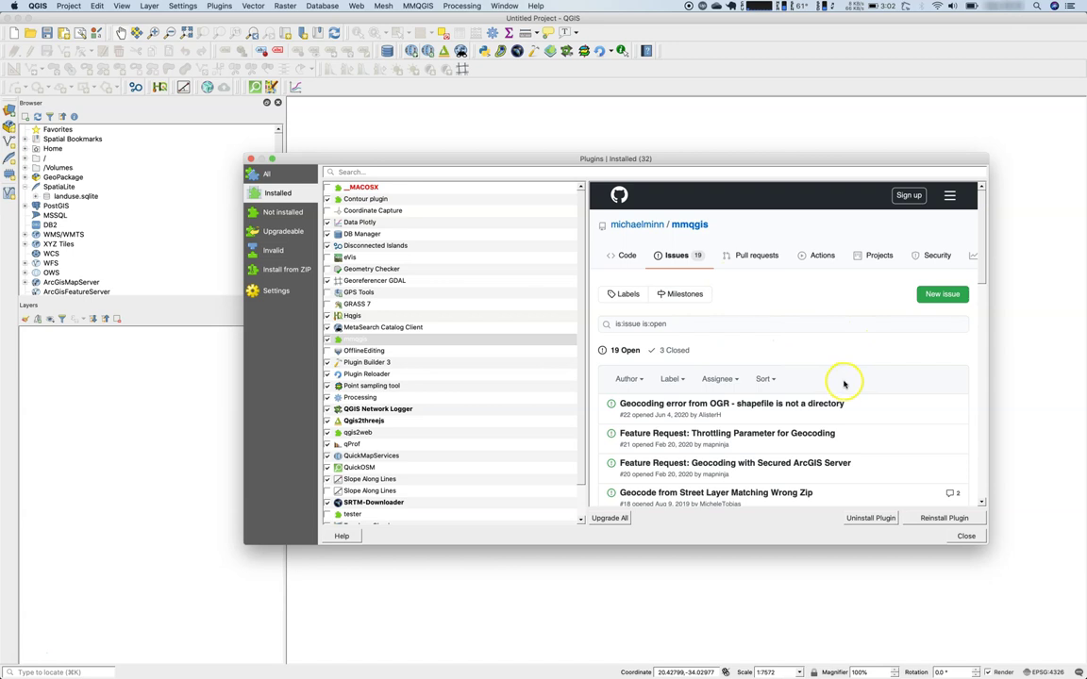
scroll(846, 381, "down", 10)
scroll(873, 382, "down", 5)
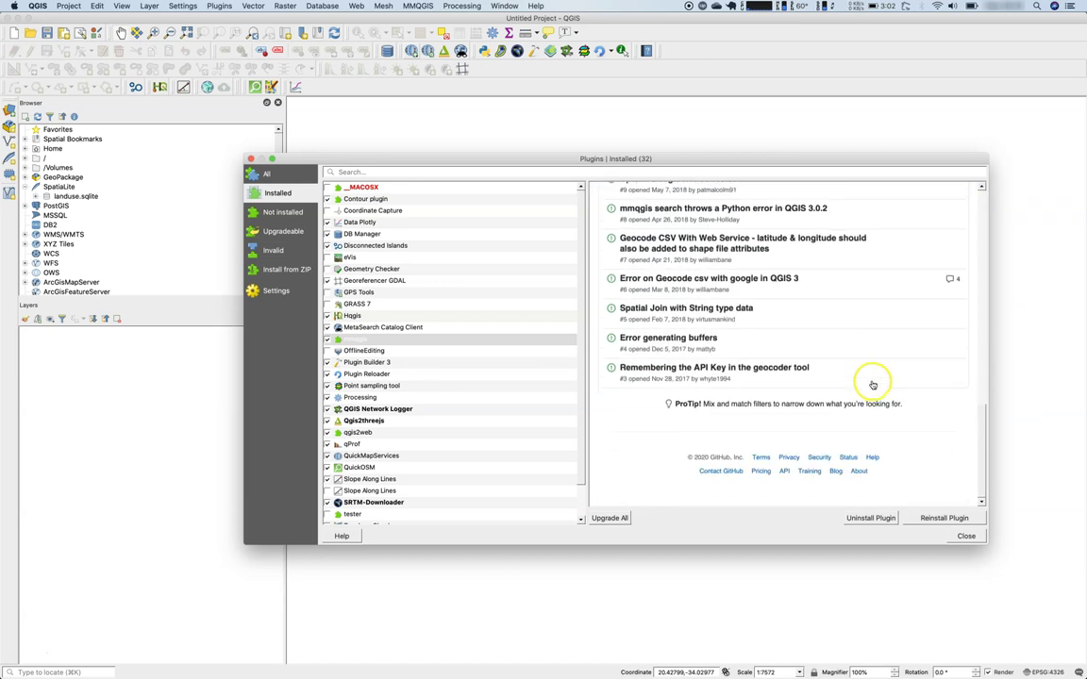
scroll(867, 382, "up", 15)
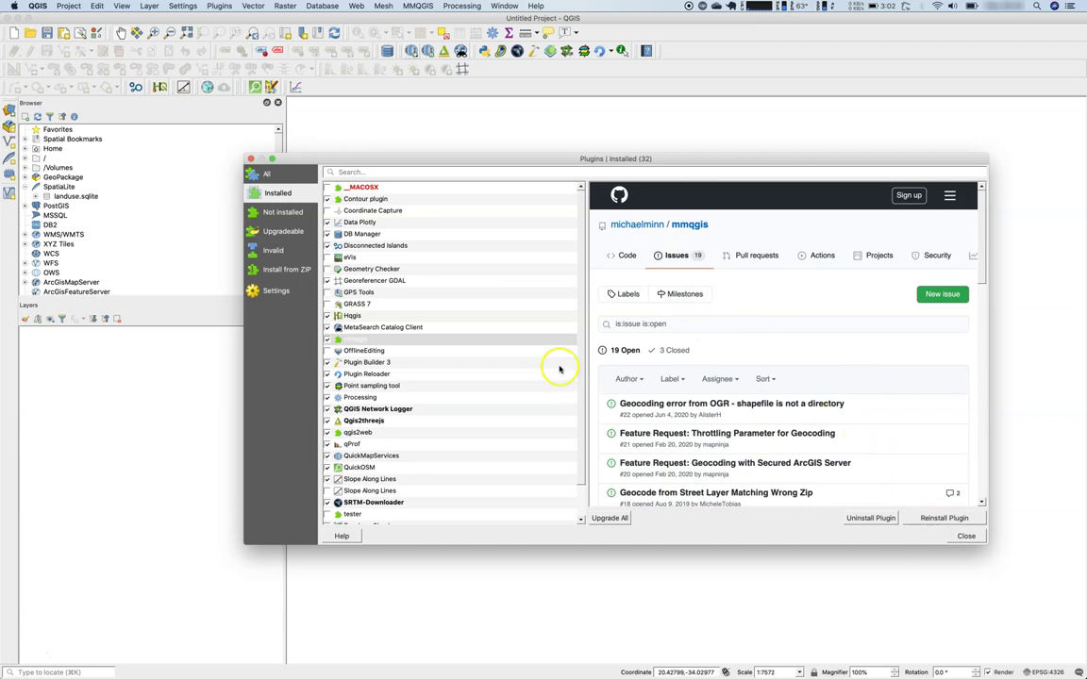
Reselect mmqgis and open its homepage link in the details pane
left_click(415, 327)
left_click(434, 340)
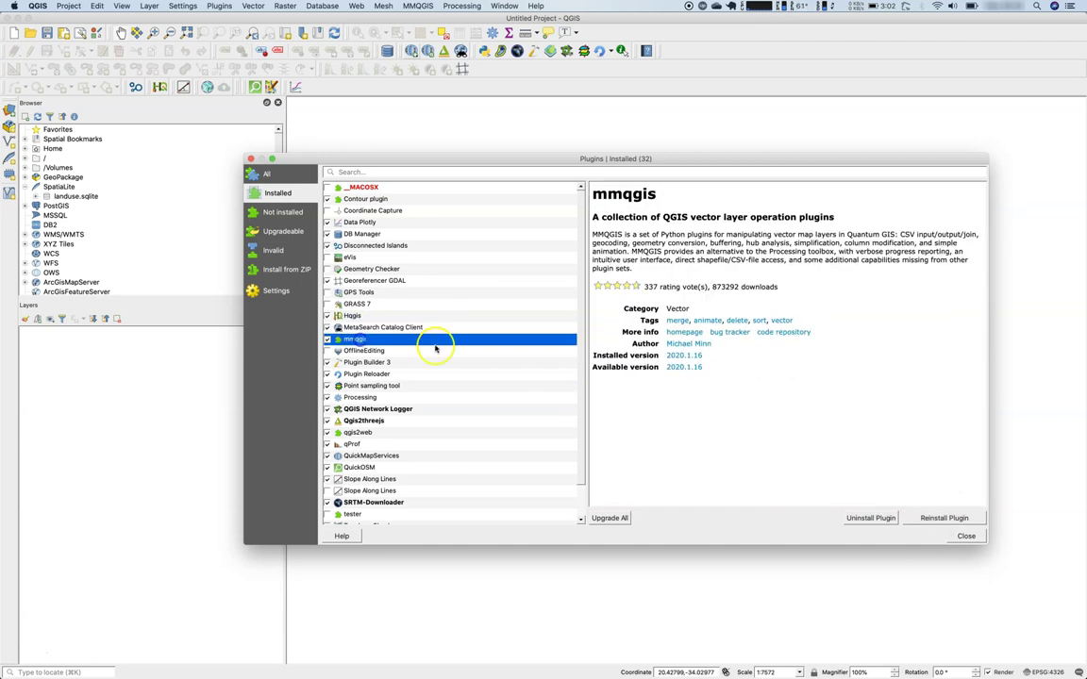
right_click(684, 333)
left_click(702, 342)
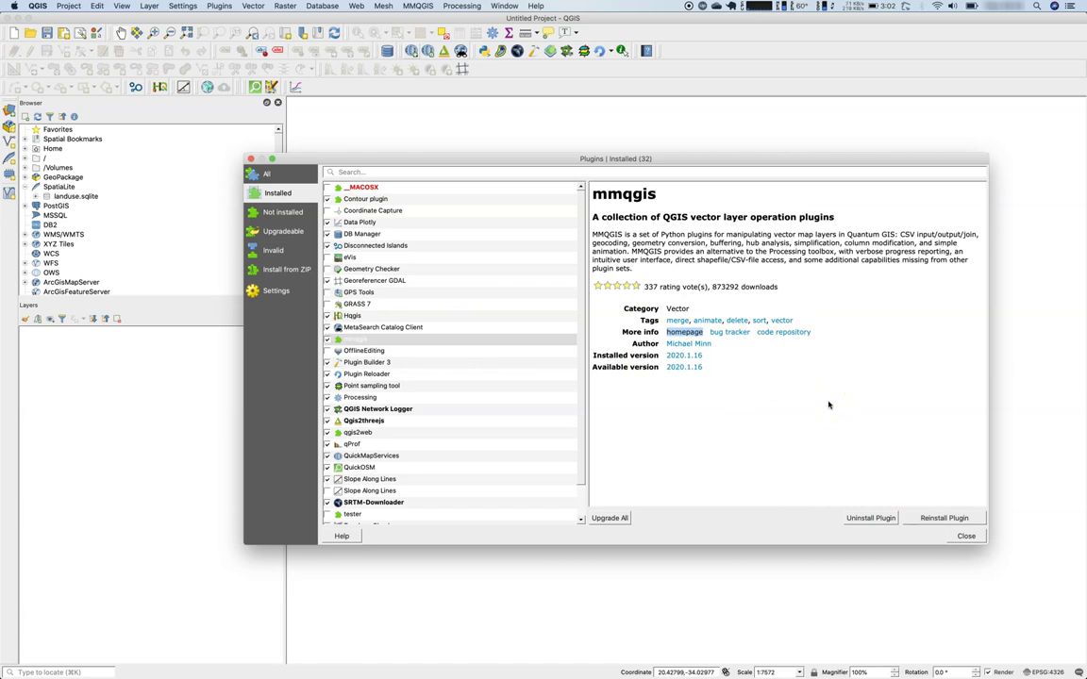
left_click(766, 412)
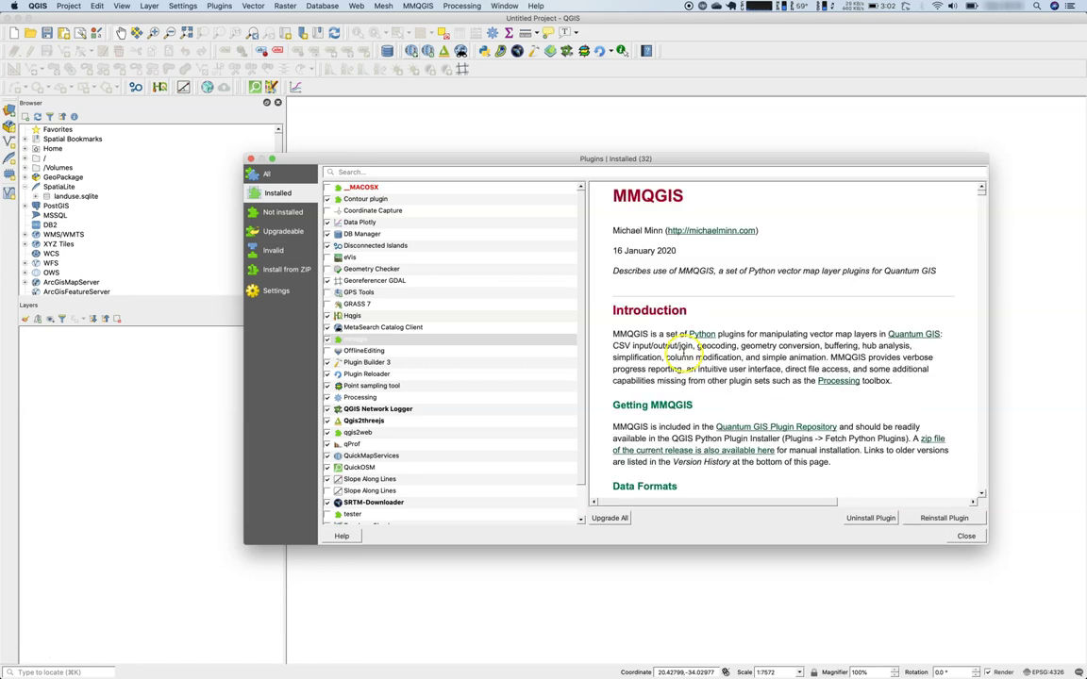
left_click(734, 327)
scroll(740, 396, "down", 2)
scroll(699, 340, "up", 2)
Select Hqgis and use Open Link to load its GitHub homepage inside the Plugins window
left_click(352, 316)
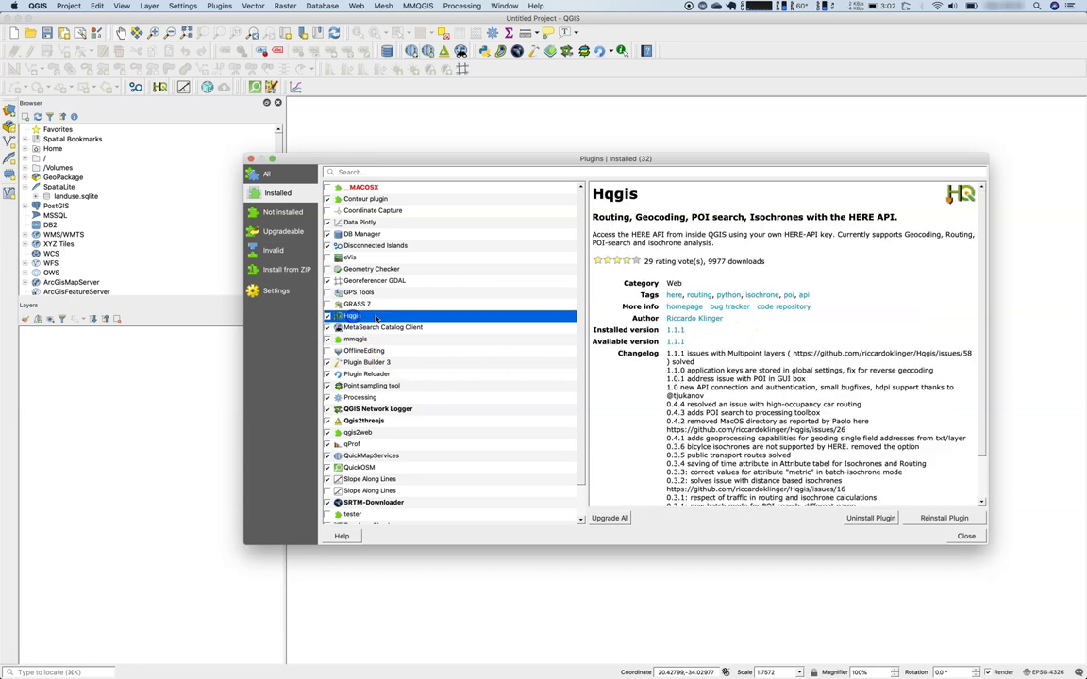
right_click(699, 311)
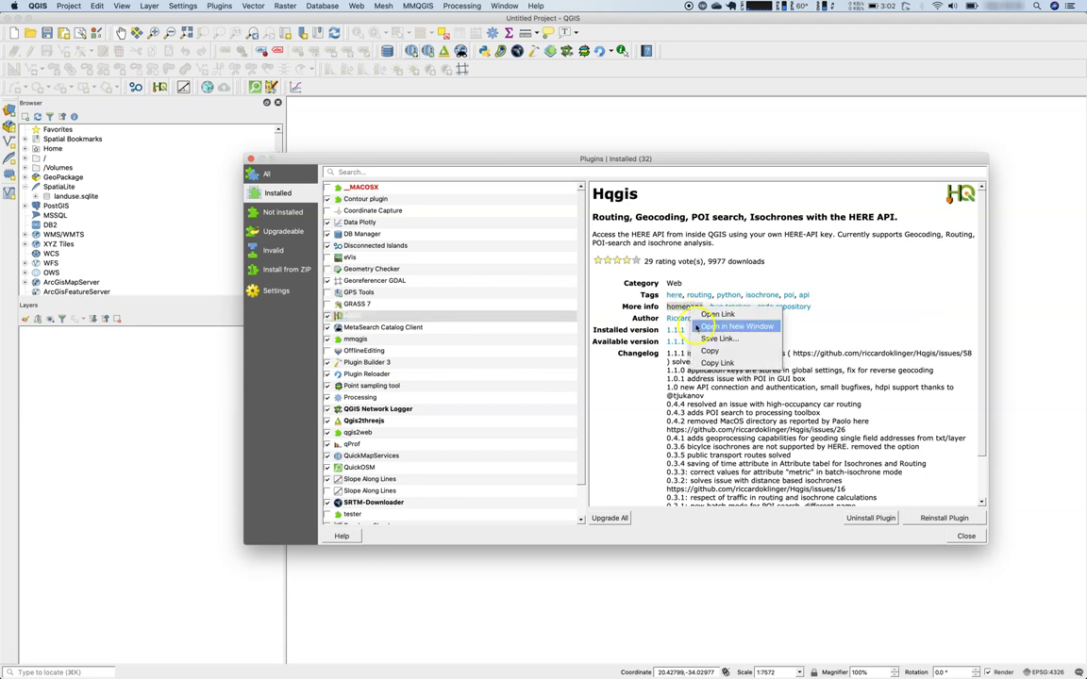
left_click(708, 328)
left_click(706, 316)
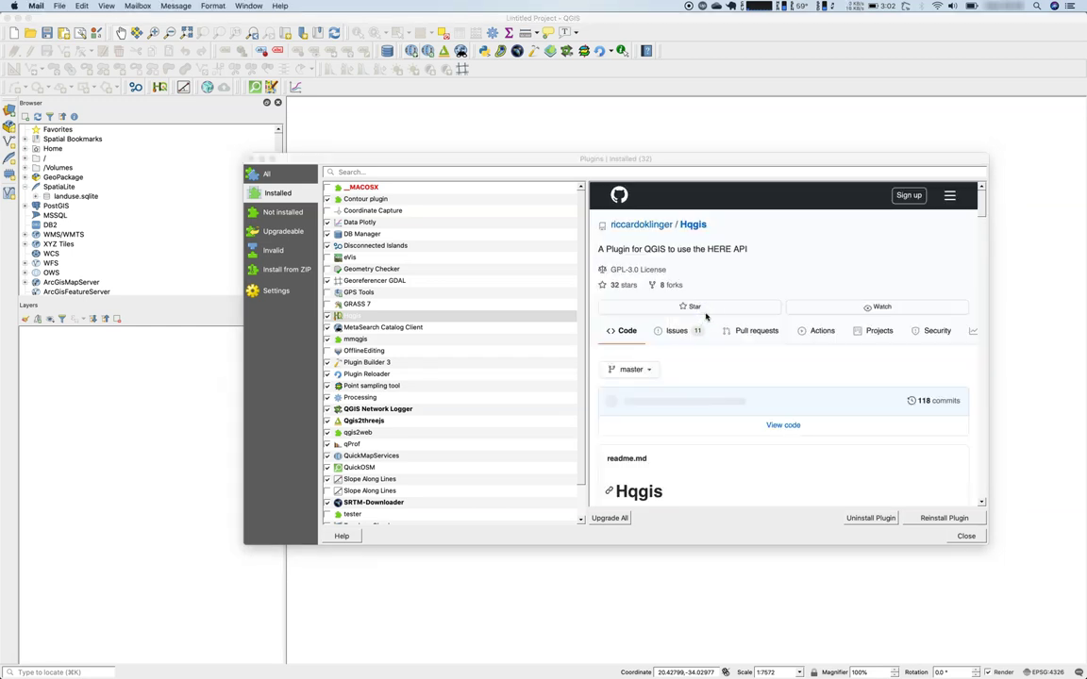
Review Hqgis's GitHub issues in Firefox, exit full screen, and return to QGIS via Mission Control
left_click(907, 275)
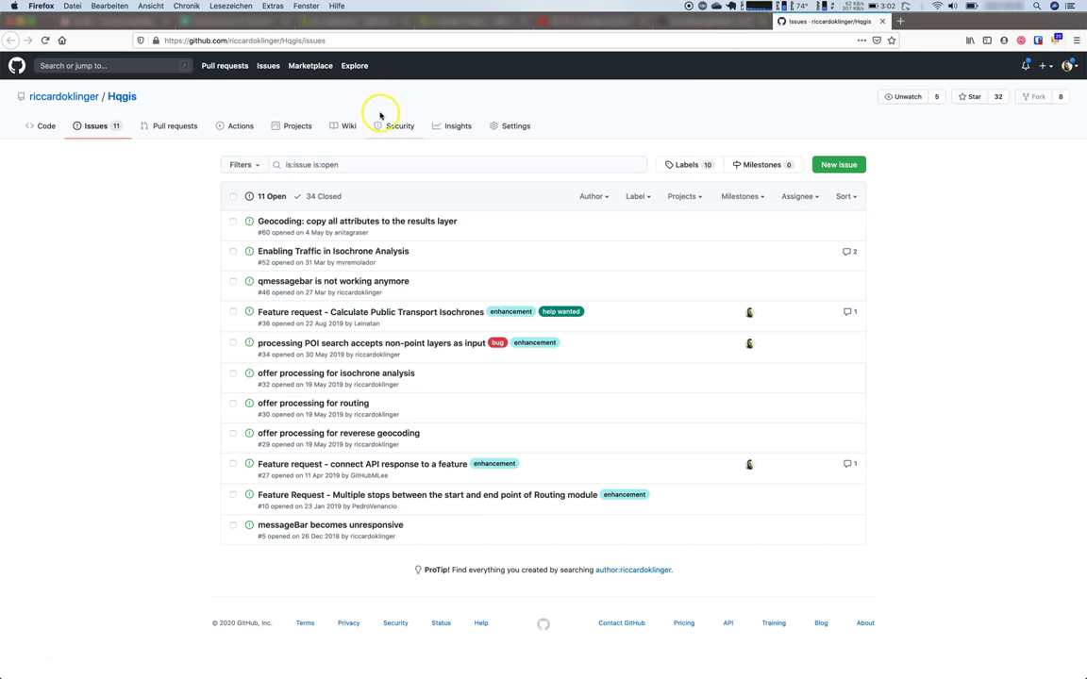
key("ctrl+super+f")
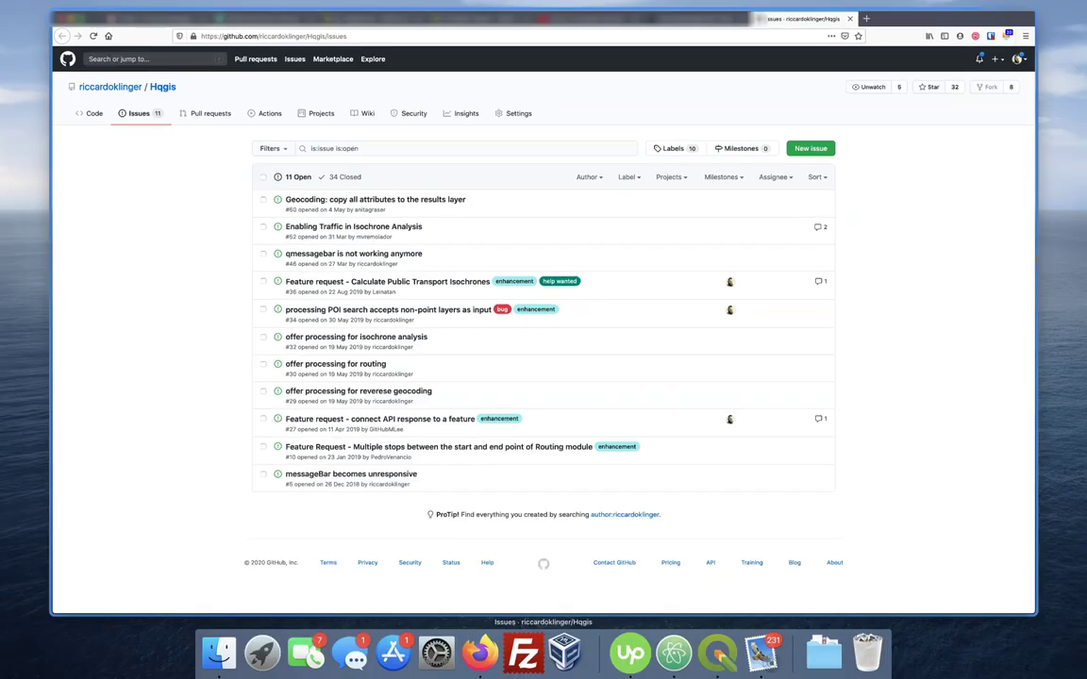
key("ctrl+Up")
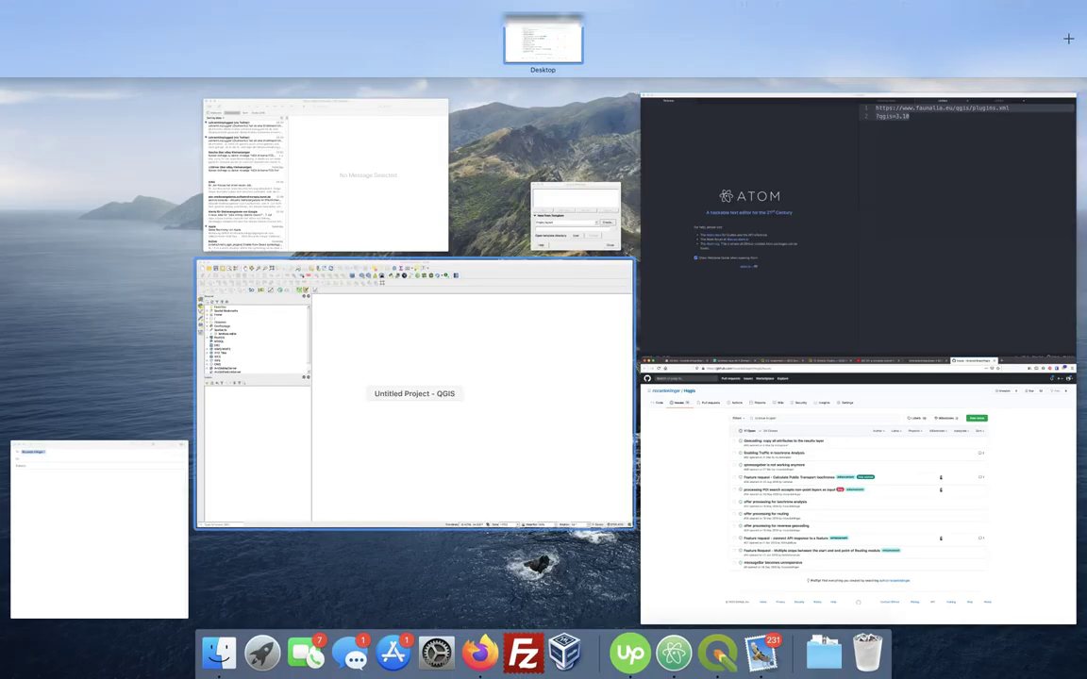
left_click(523, 352)
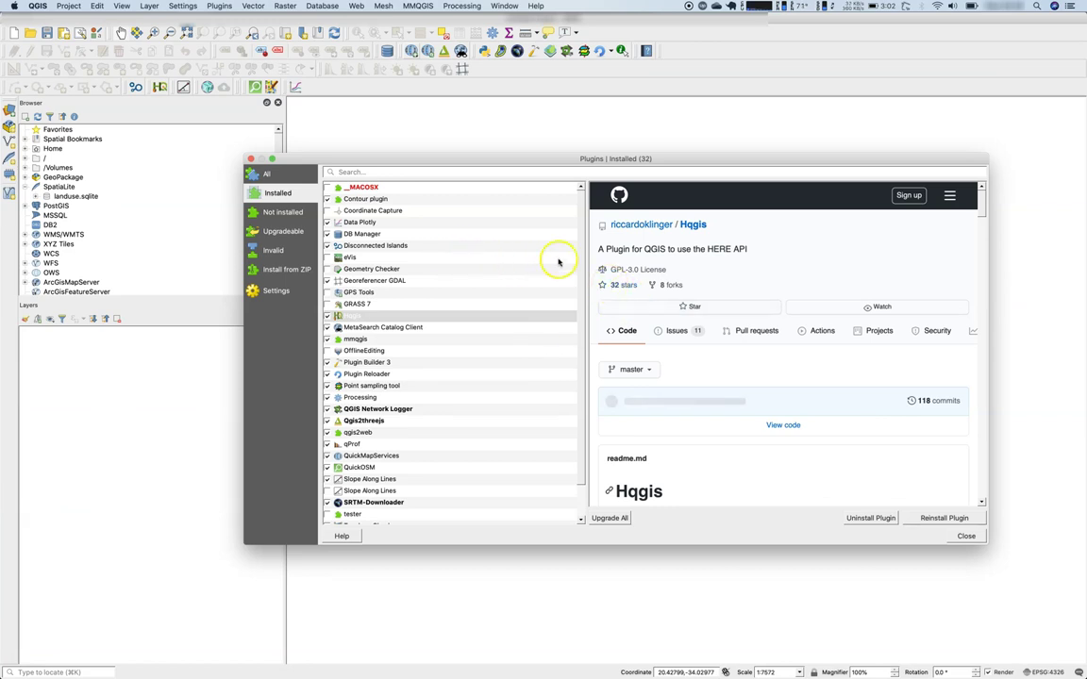
Disable and re-enable Hqgis, then show Qgis2threejs details: installed 2.4.2, available 2.5
left_click(328, 316)
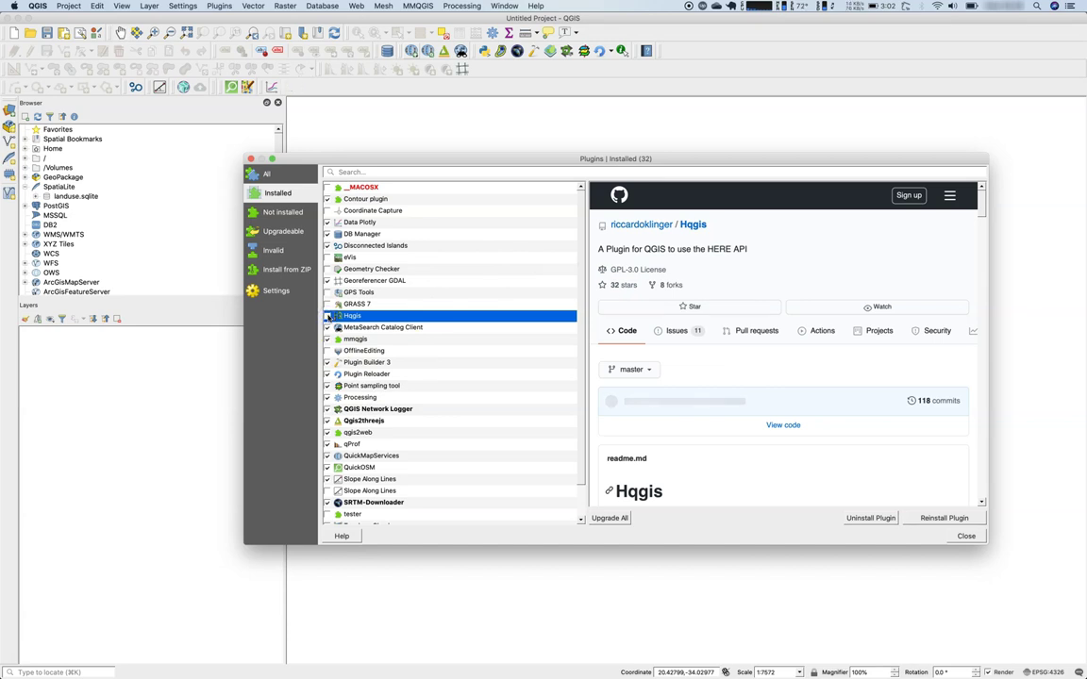
left_click(327, 316)
left_click(354, 420)
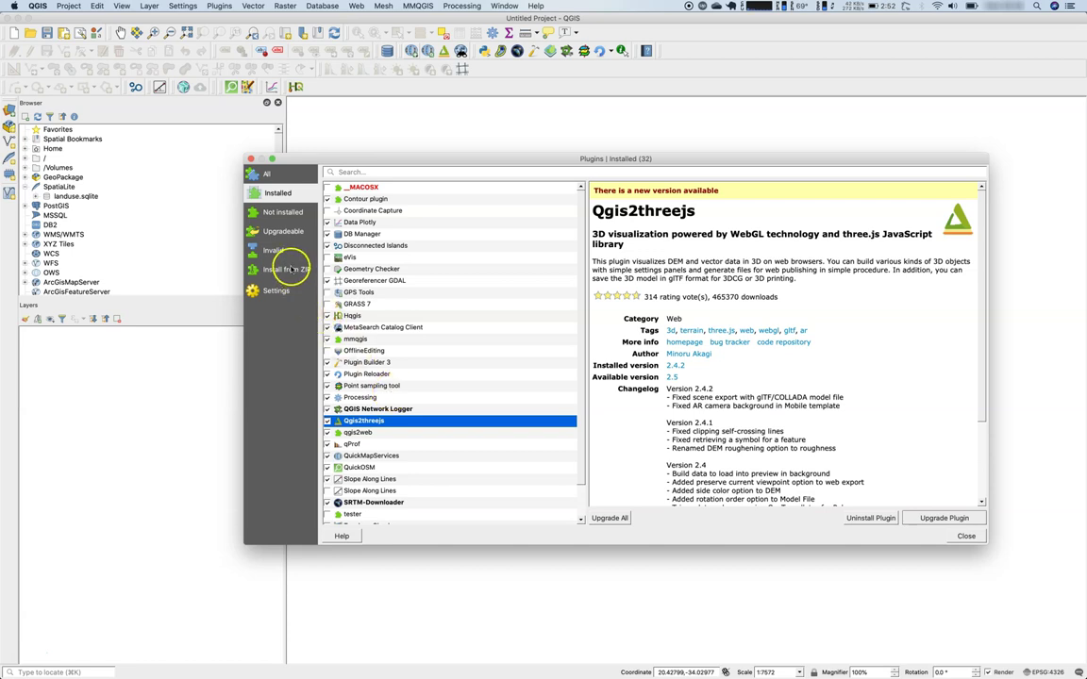
Search not-installed plugins for 'profile' and view the uninstalled Profile tool 4.1.8 details
left_click(286, 212)
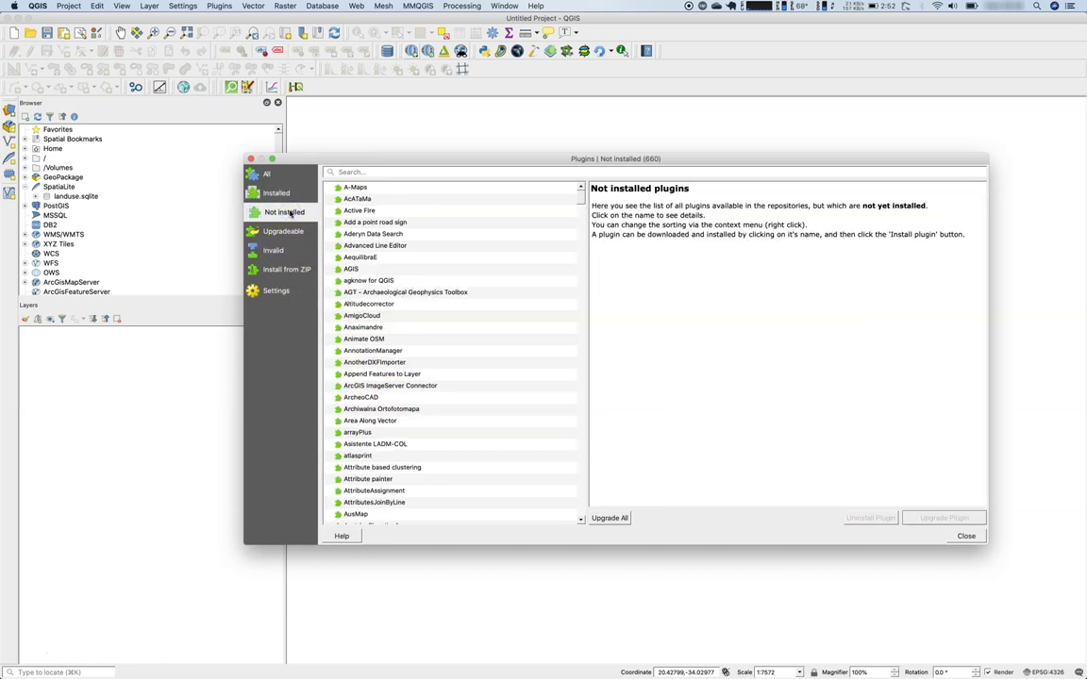
left_click(360, 173)
type("qg")
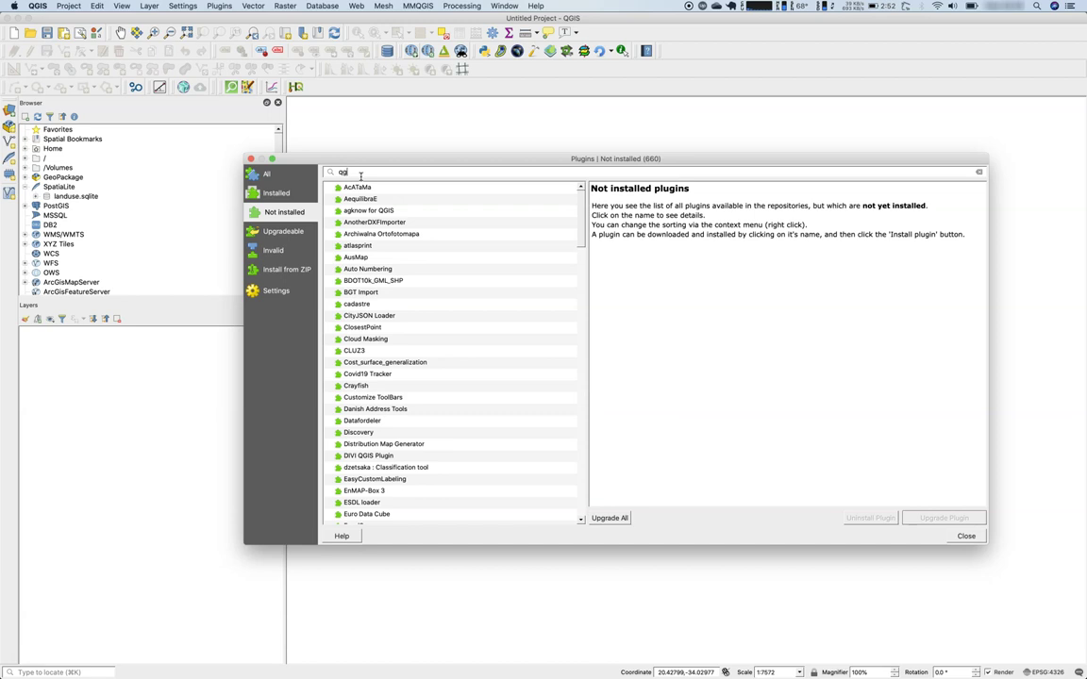
key("BackSpace")
key("BackSpace")
type("profile")
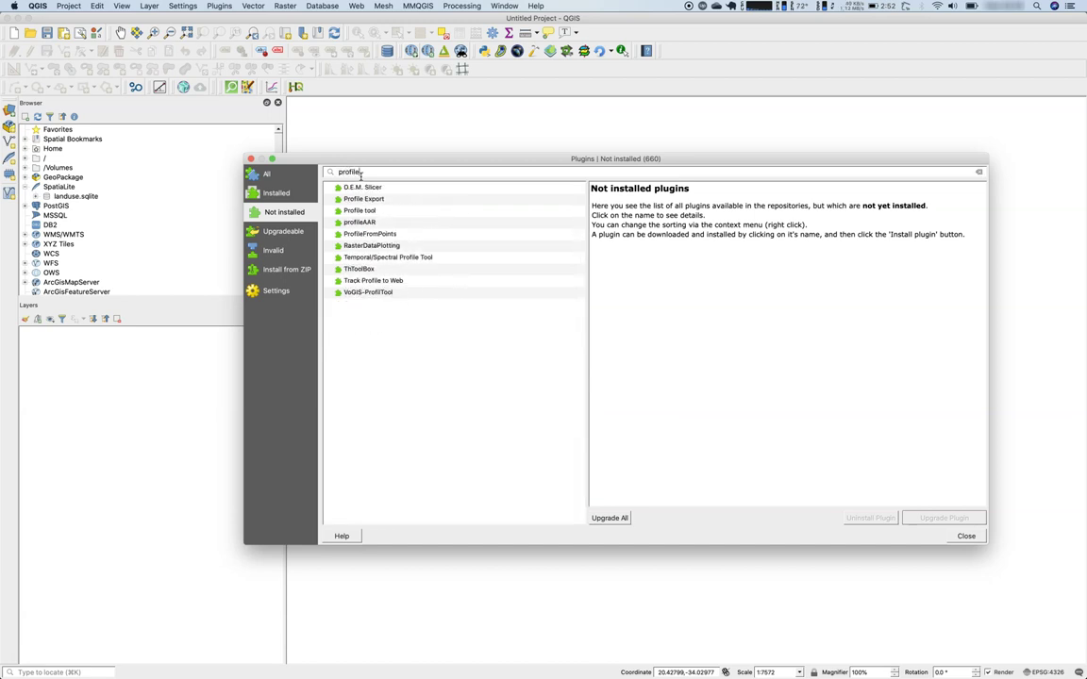
left_click(378, 210)
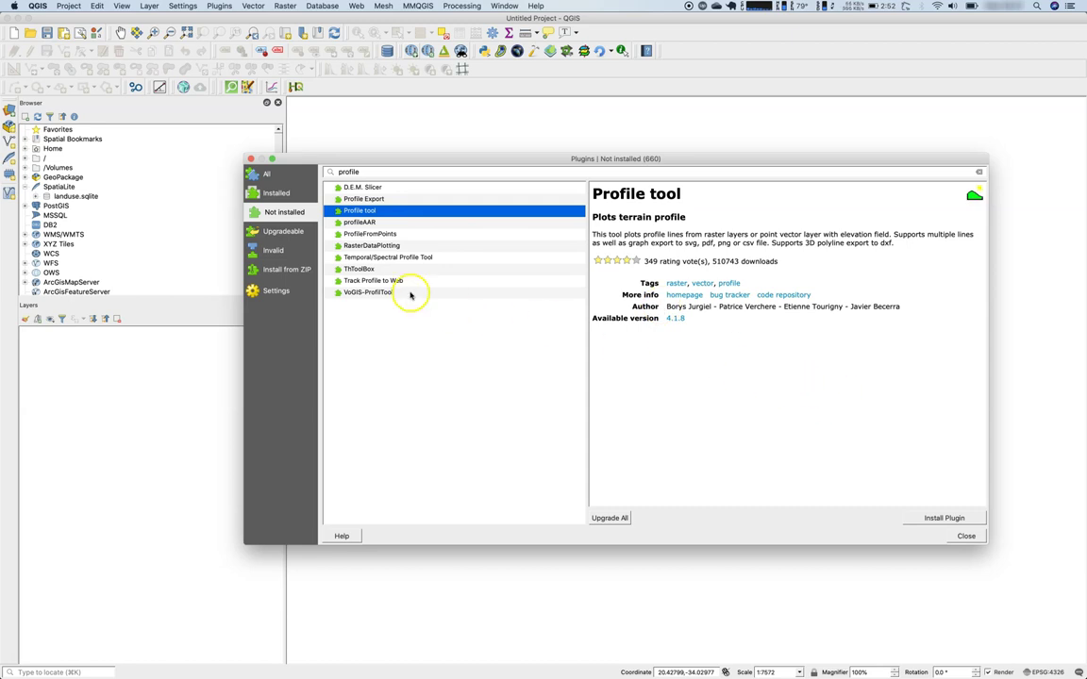
Step through Installed, Not installed, Upgradeable and Invalid results, ending on Install from ZIP
left_click(271, 195)
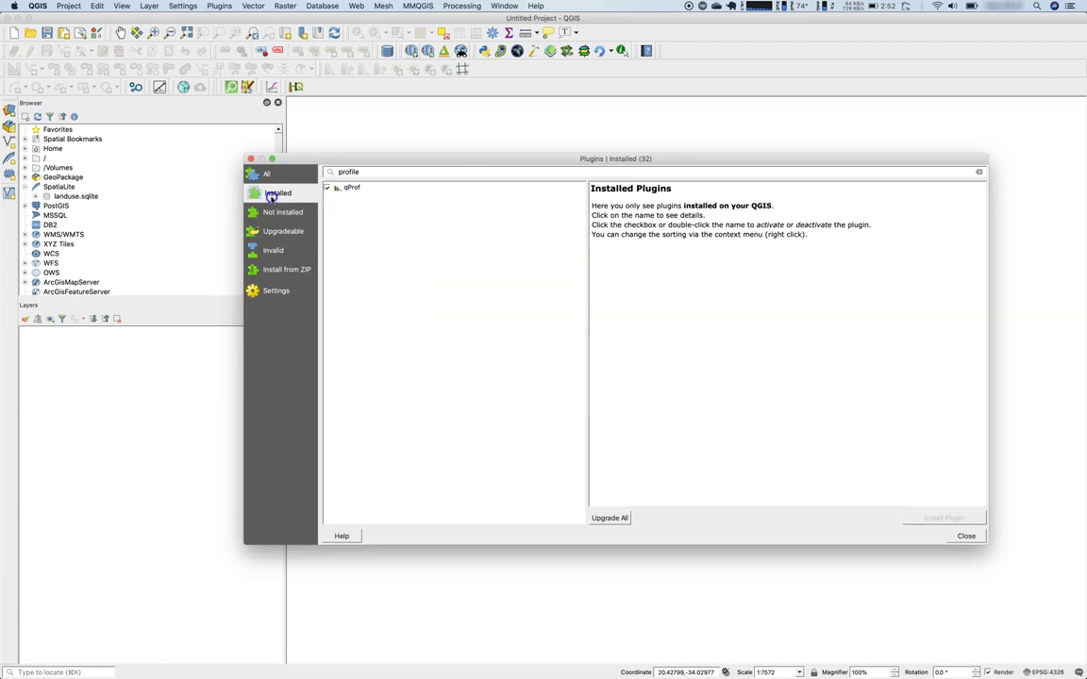
left_click(285, 212)
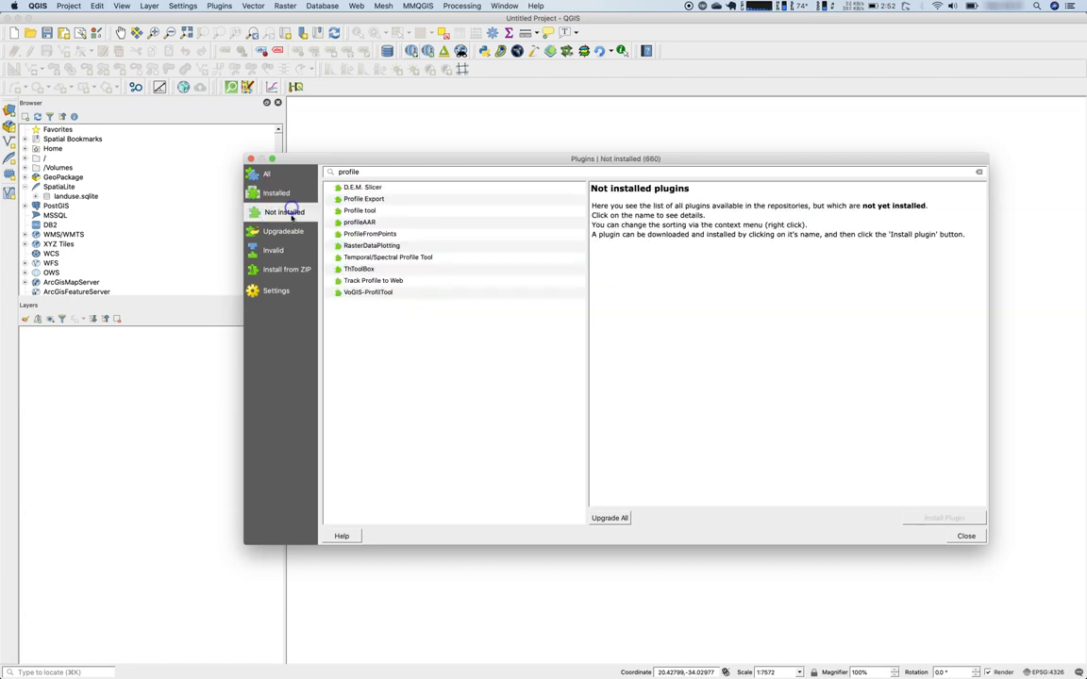
left_click(291, 231)
left_click(274, 250)
left_click(287, 269)
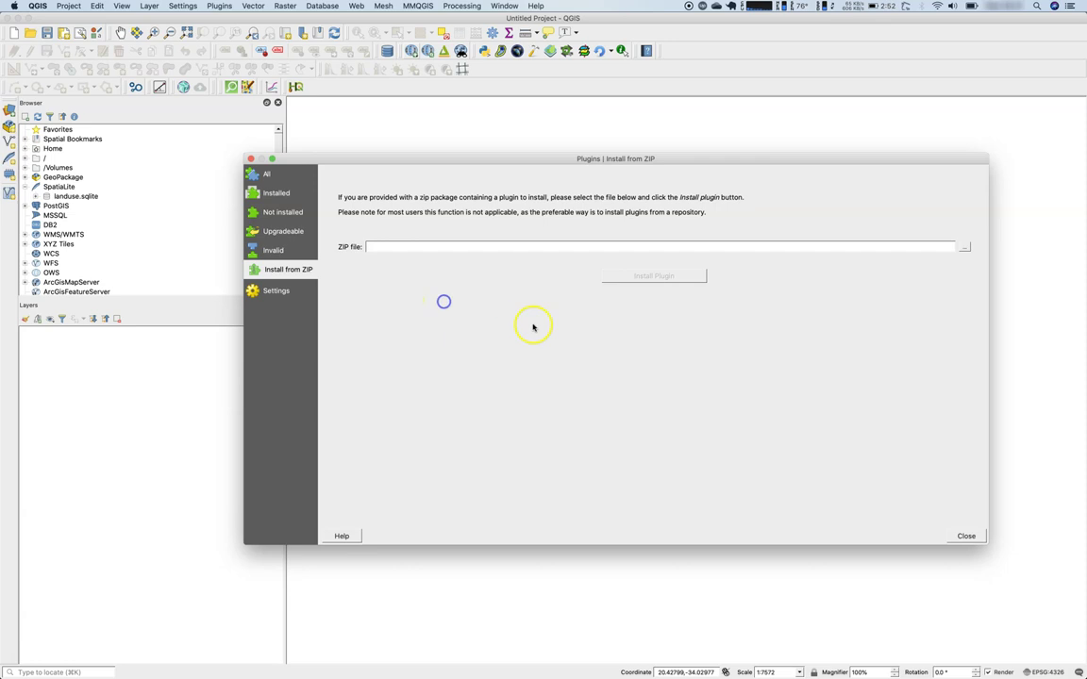
Close the Plugins manager, returning to the empty untitled project
left_click(968, 536)
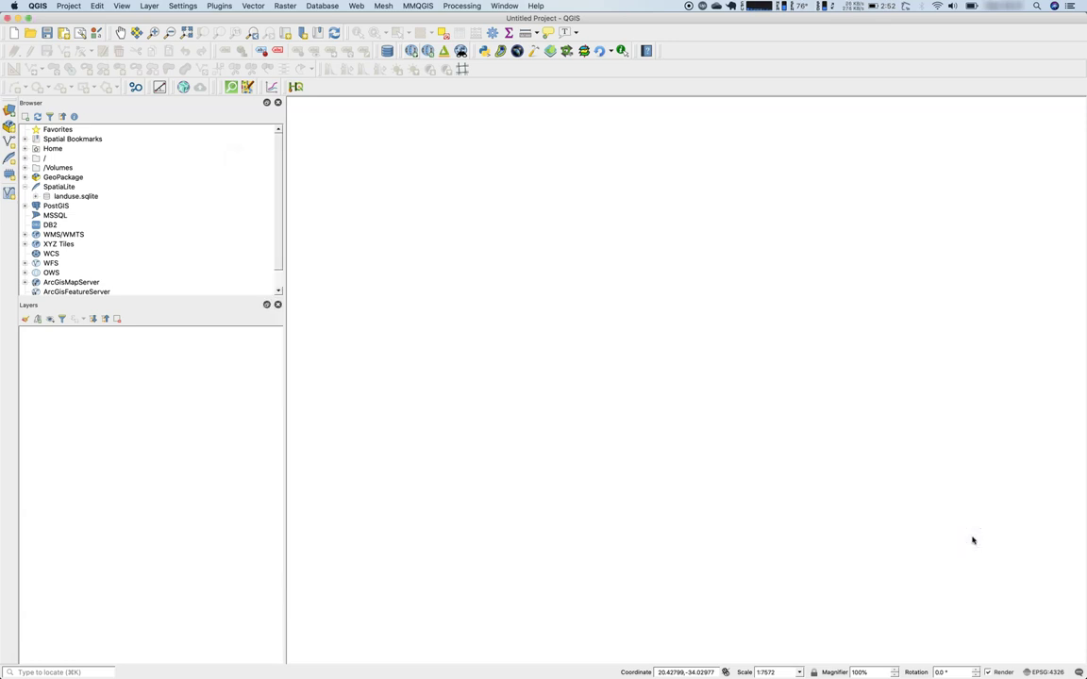
left_click(973, 526)
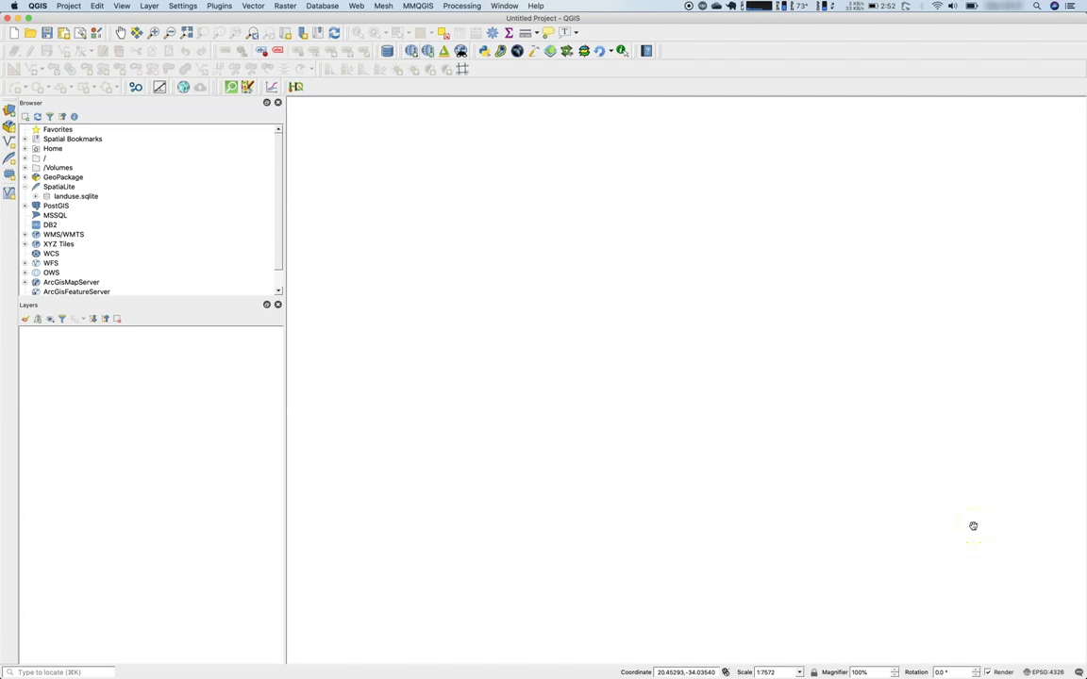